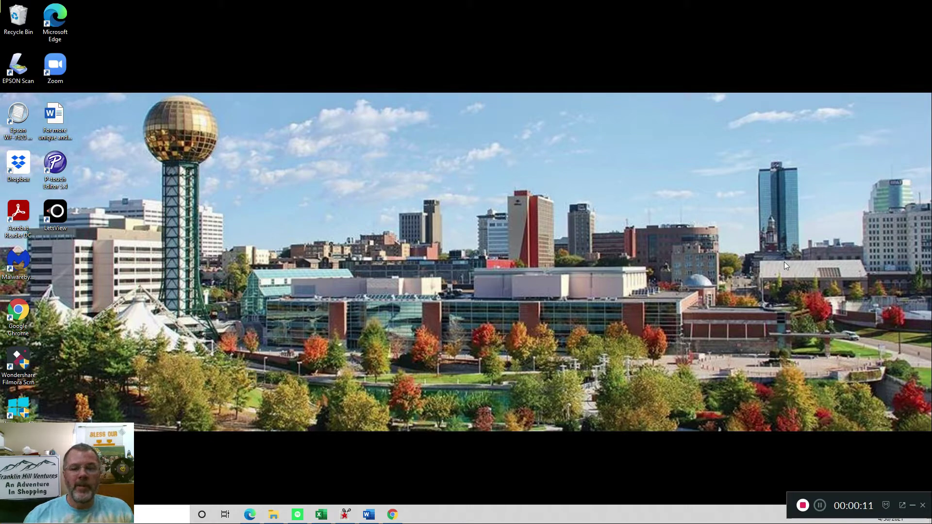
- Bring the browser forward to List Perfectly's listed items, filtered to Not SOLD (196 listings)
{"action": "left_click", "coordinate": [249, 516]}
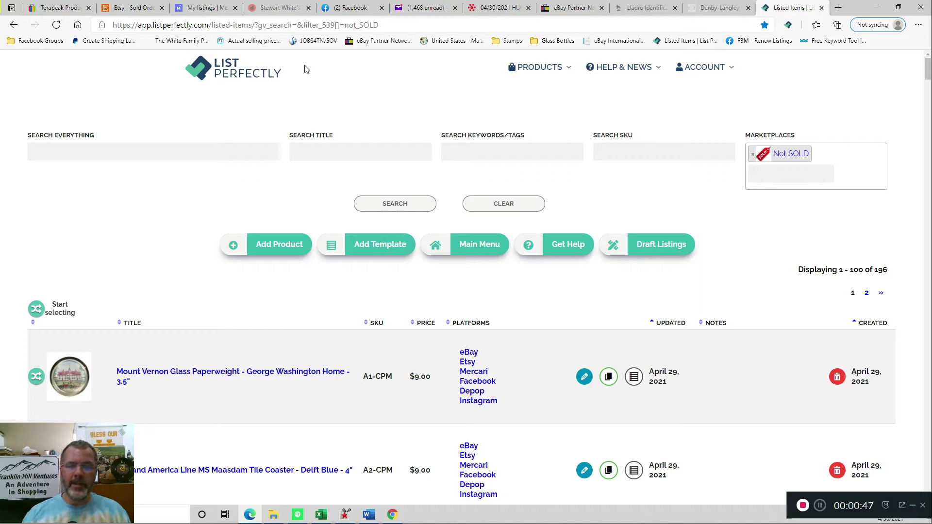
- Search the Not SOLD listings for 'denby' to find the Denby Stoneware 12" Oval Platter
{"action": "left_click", "coordinate": [93, 153]}
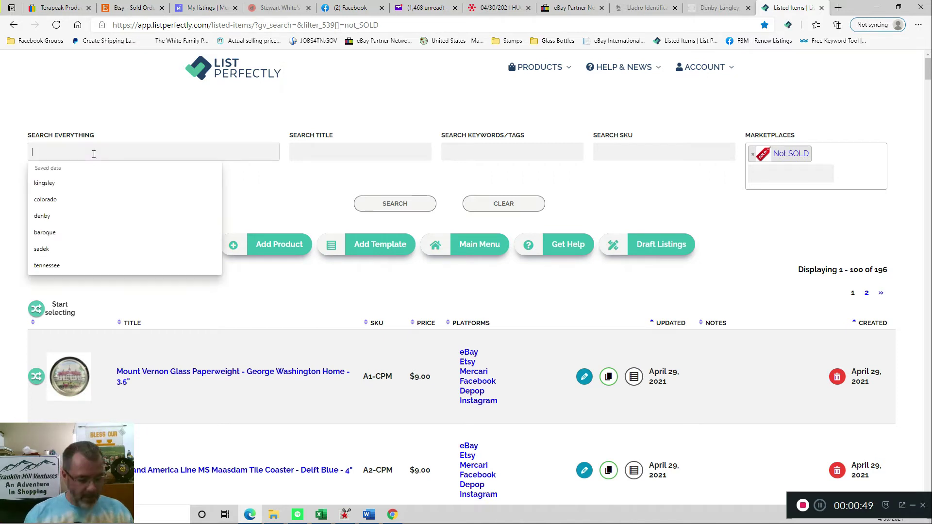
{"action": "type", "text": "denby"}
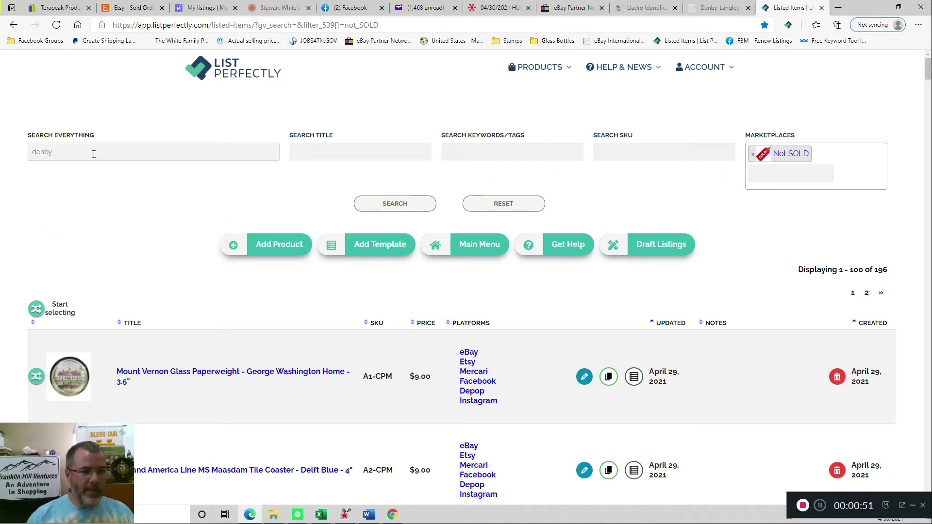
{"action": "left_click", "coordinate": [370, 210]}
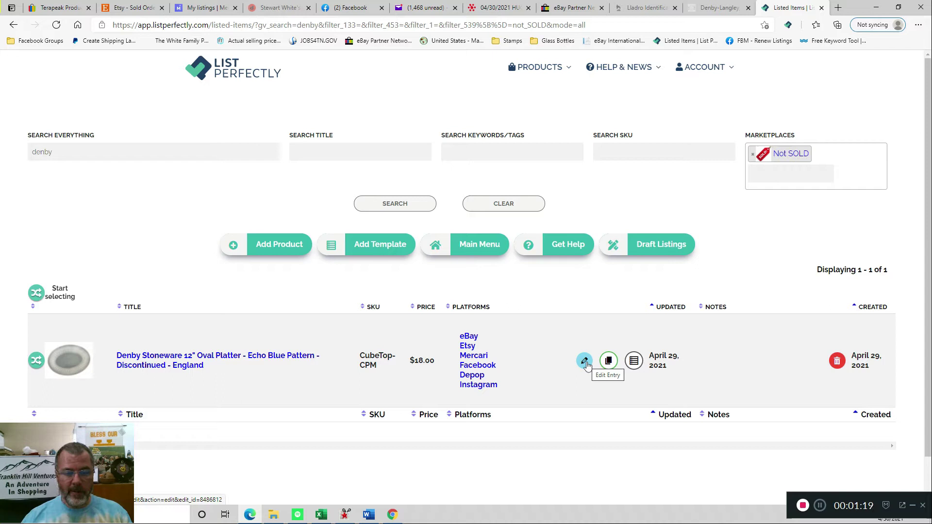
- Open the Denby platter for editing and expand its keywords and pricing, showing $3.00 COGS and $18.00 price
{"action": "left_click", "coordinate": [585, 363]}
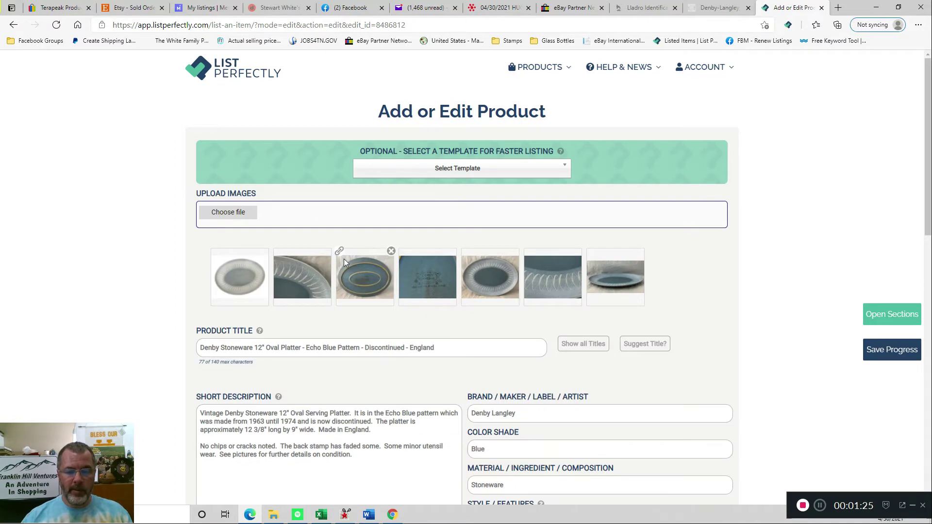
{"action": "middle_click", "coordinate": [344, 258]}
{"action": "scroll", "coordinate": [344, 258], "scroll_direction": "down", "scroll_amount": 1}
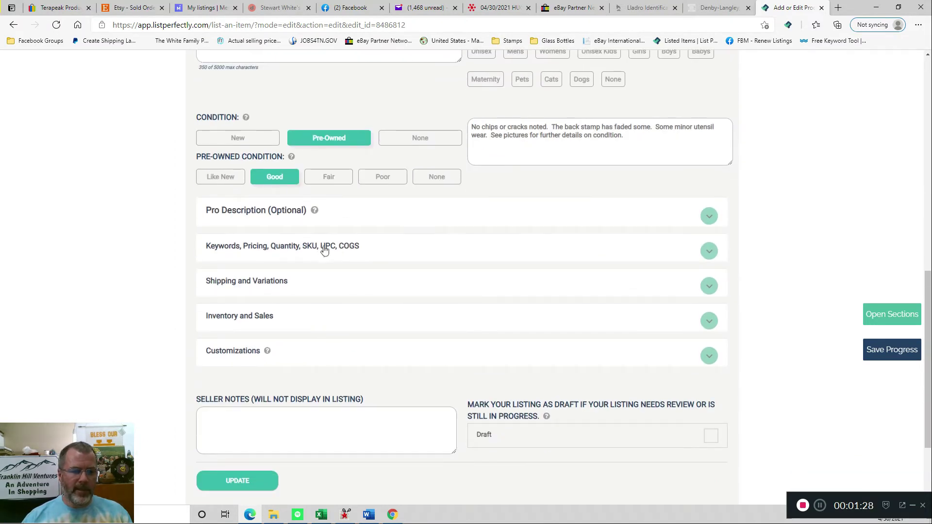
{"action": "left_click", "coordinate": [350, 247]}
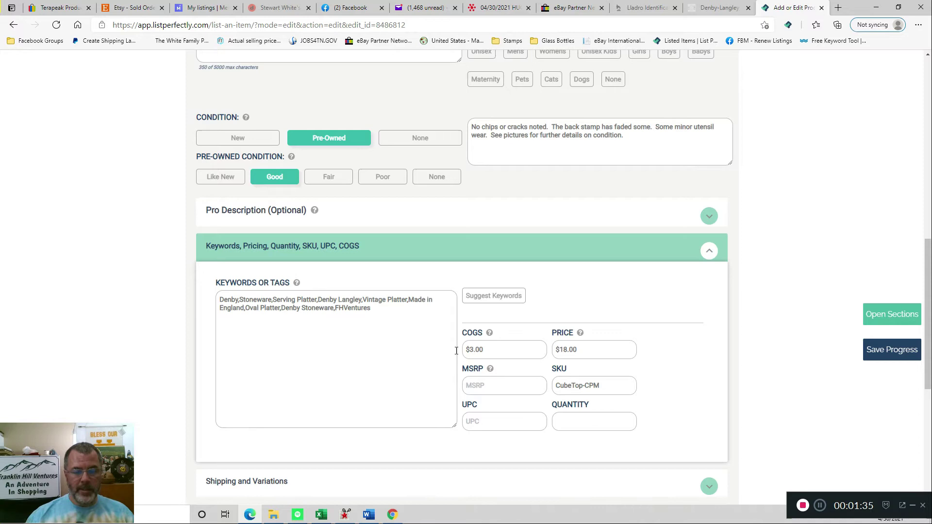
- Switch to the 2014_FranklinHillVentures workbook to check the platter's $3.00 cost
{"action": "mouse_move", "coordinate": [322, 517]}
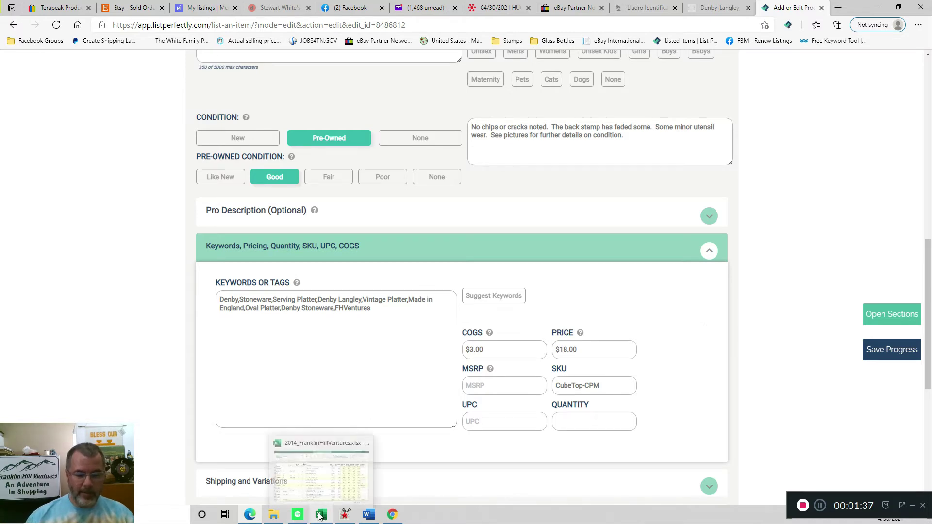
{"action": "left_click", "coordinate": [321, 516]}
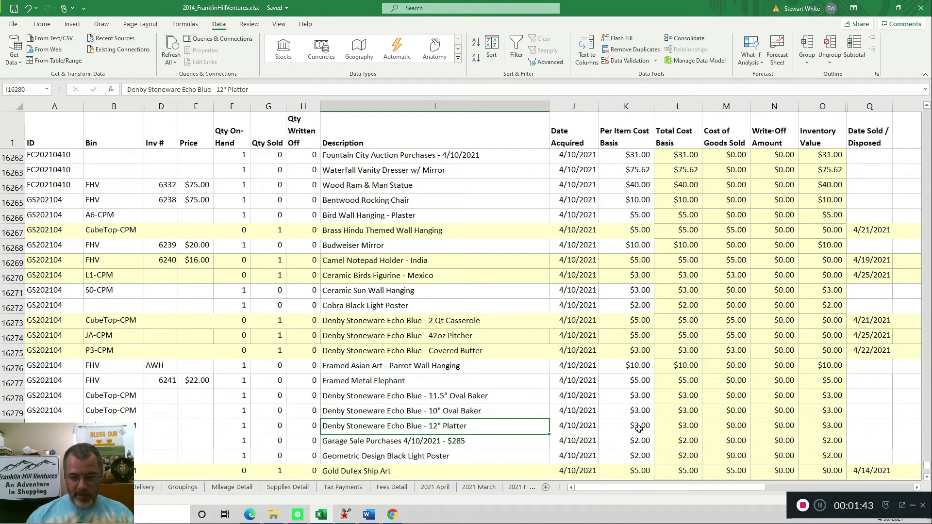
- Back in the platter editor, collapse Keywords/Pricing and expand the Inventory and Sales section
{"action": "left_click", "coordinate": [876, 8]}
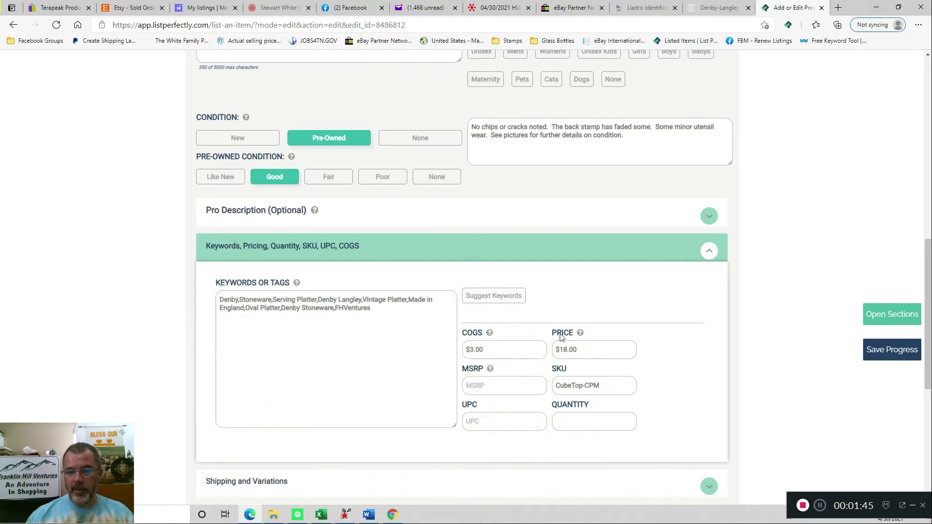
{"action": "scroll", "coordinate": [316, 272], "scroll_direction": "down", "scroll_amount": 1}
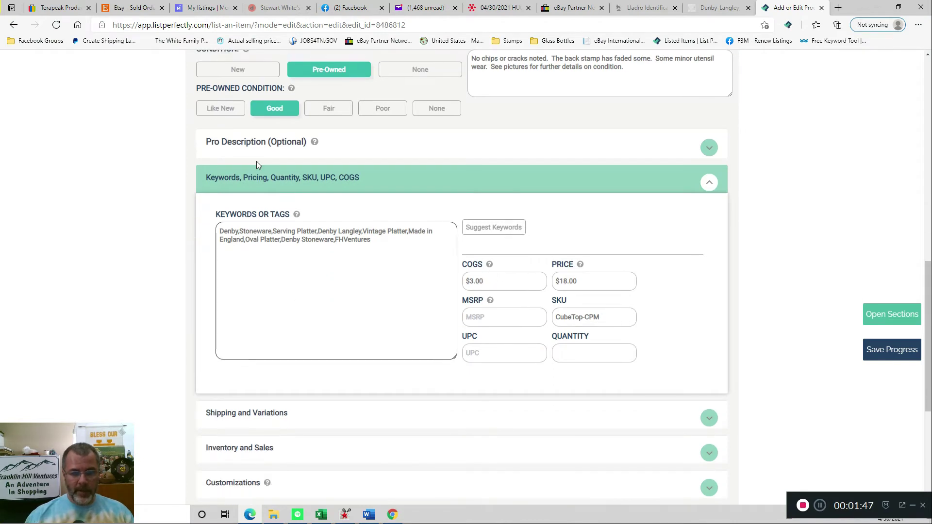
{"action": "left_click", "coordinate": [336, 180]}
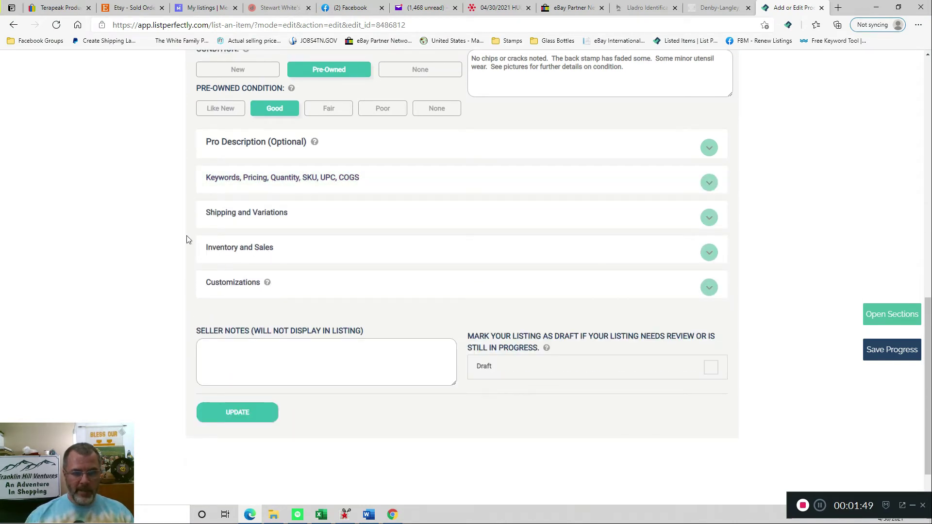
{"action": "left_click", "coordinate": [248, 252]}
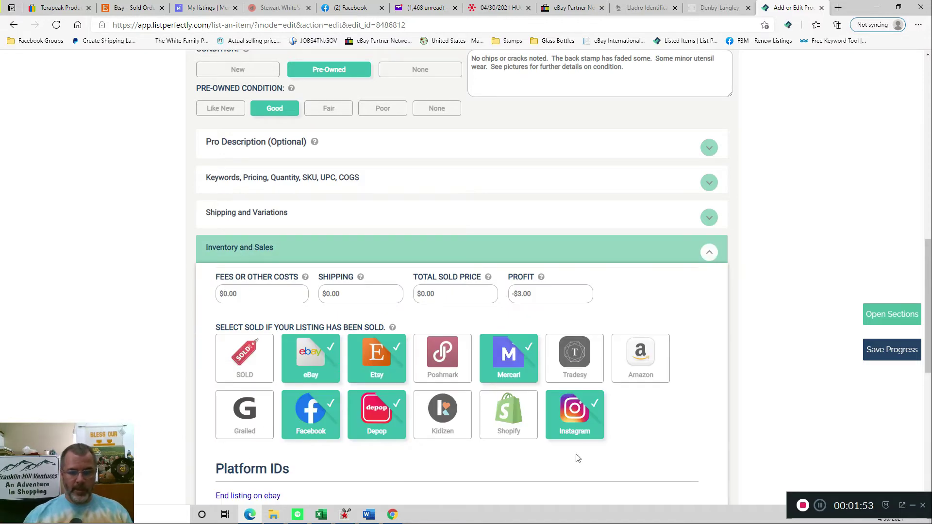
{"action": "scroll", "coordinate": [330, 417], "scroll_direction": "down", "scroll_amount": 4}
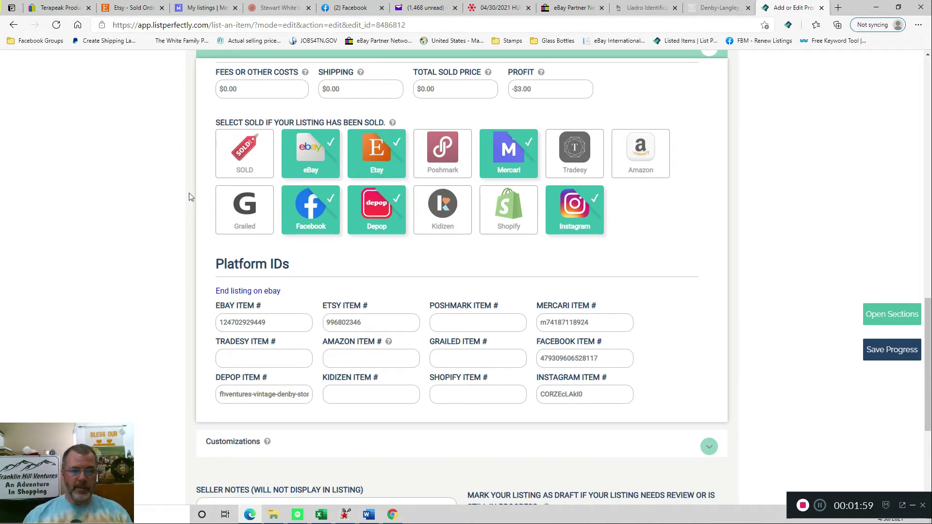
{"action": "scroll", "coordinate": [189, 197], "scroll_direction": "up", "scroll_amount": 1}
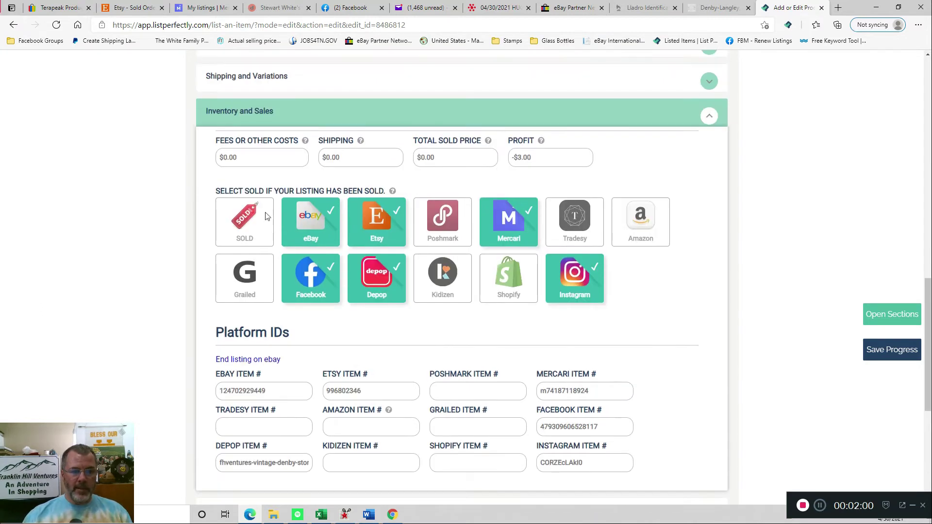
- Mark the platter SOLD, confirm ending its other listings, and record Etsy as the sale platform
{"action": "left_click", "coordinate": [237, 221]}
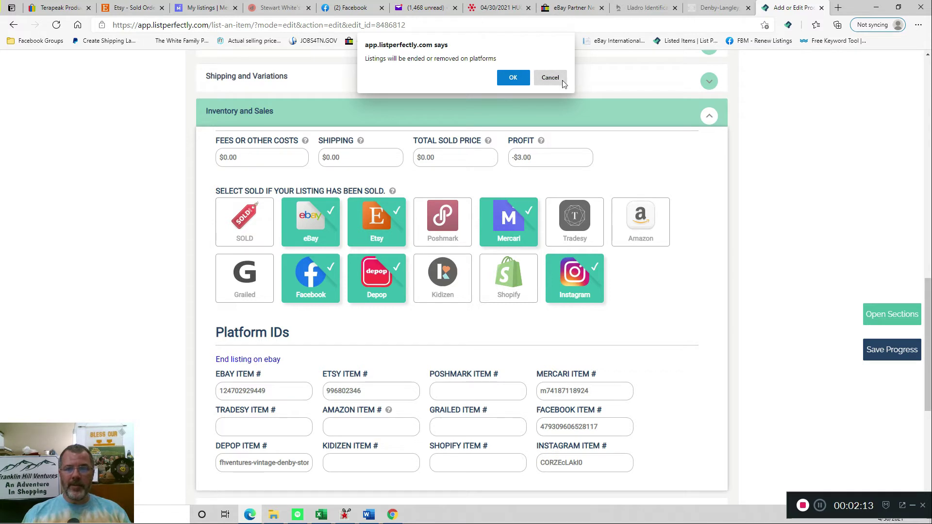
{"action": "left_click", "coordinate": [514, 78]}
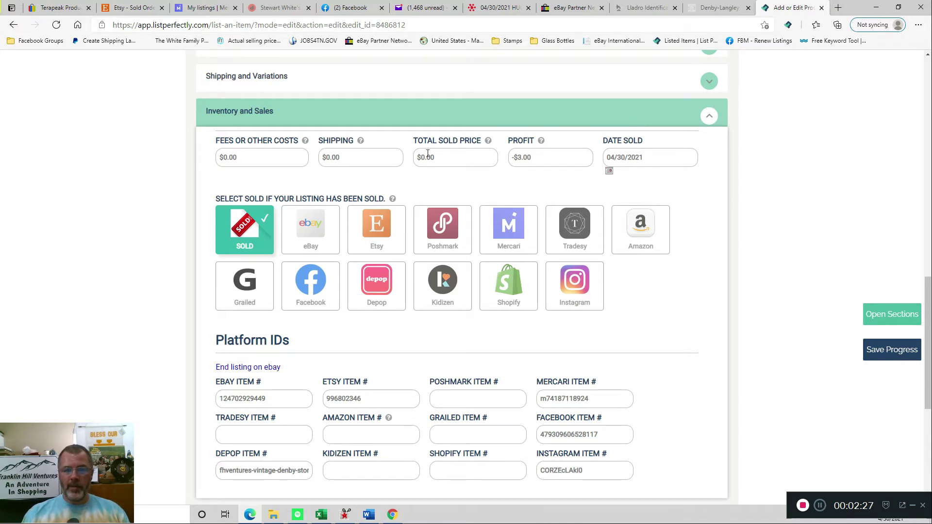
{"action": "left_click", "coordinate": [387, 226]}
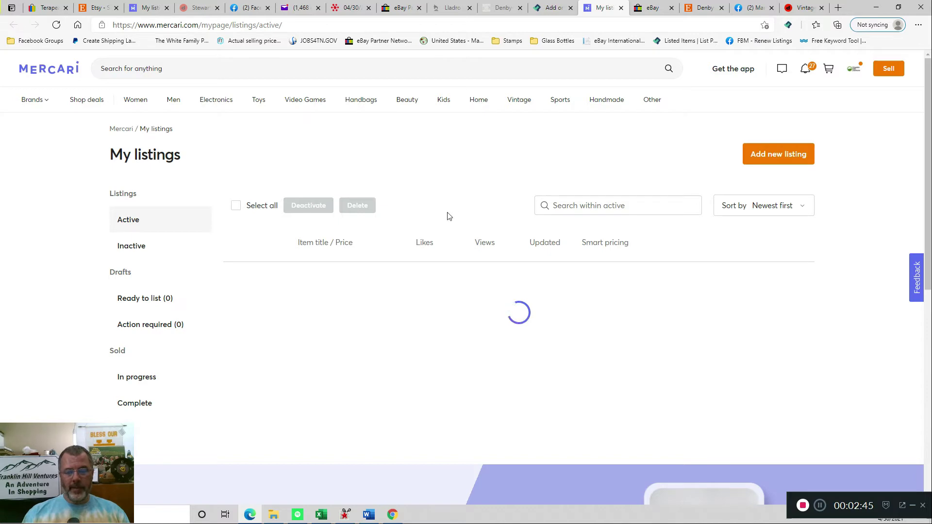
- Review the Mercari listings, then close the Mercari and eBay ended-listing tabs
{"action": "scroll", "coordinate": [370, 302], "scroll_direction": "down", "scroll_amount": 3}
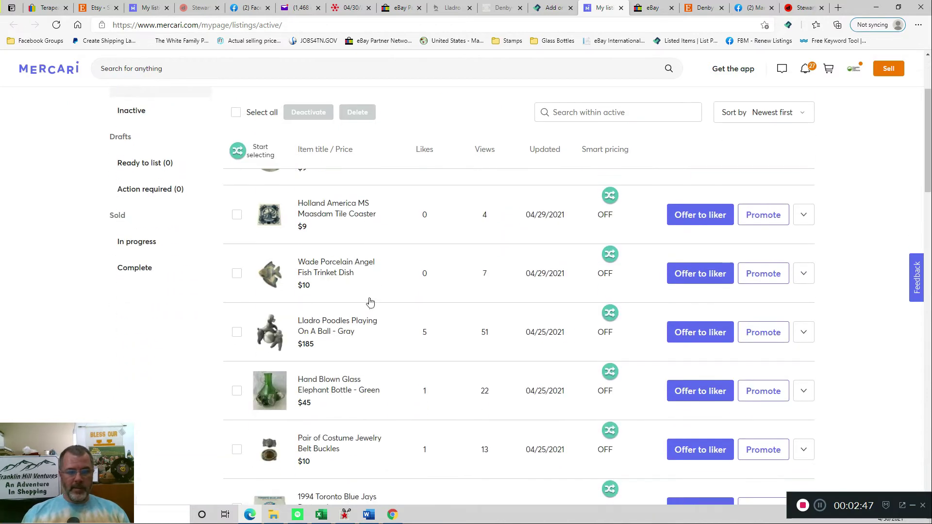
{"action": "scroll", "coordinate": [370, 301], "scroll_direction": "up", "scroll_amount": 1}
{"action": "scroll", "coordinate": [340, 292], "scroll_direction": "down", "scroll_amount": 3}
{"action": "scroll", "coordinate": [294, 284], "scroll_direction": "up", "scroll_amount": 6}
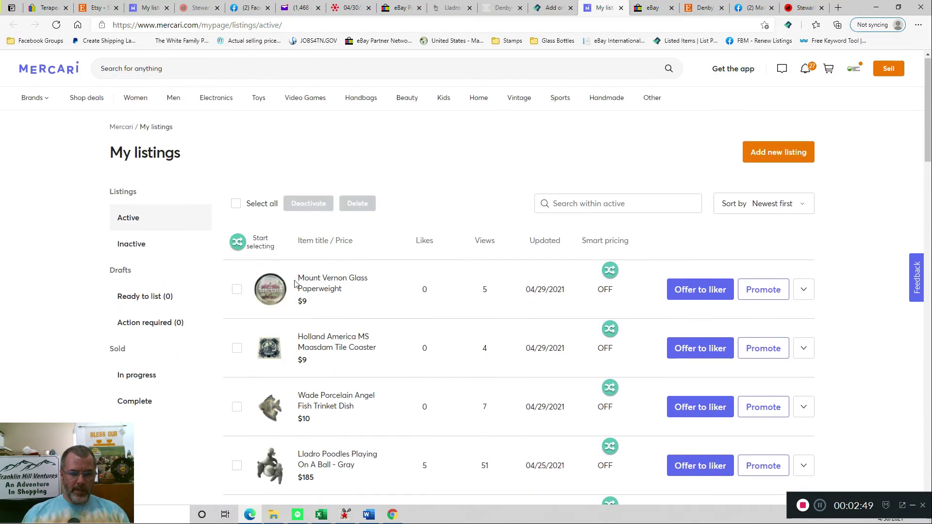
{"action": "left_click", "coordinate": [621, 8]}
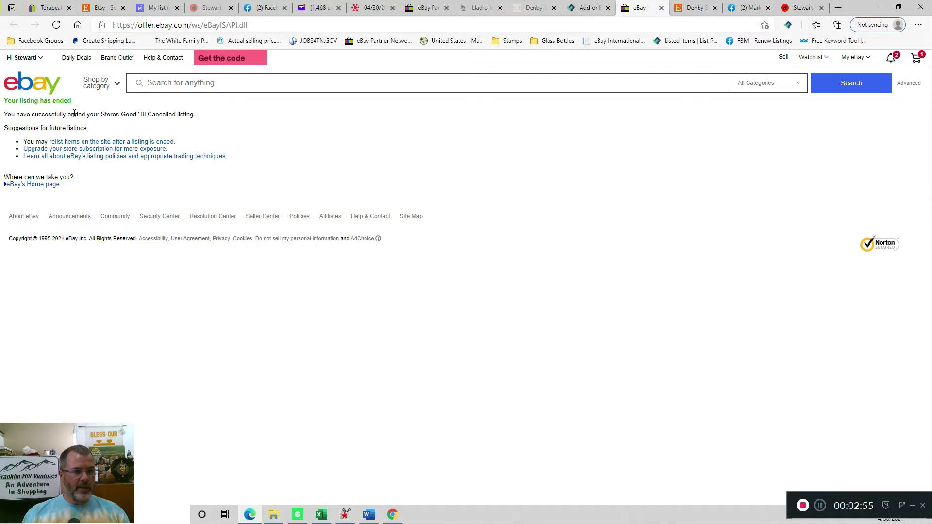
{"action": "left_click", "coordinate": [661, 8]}
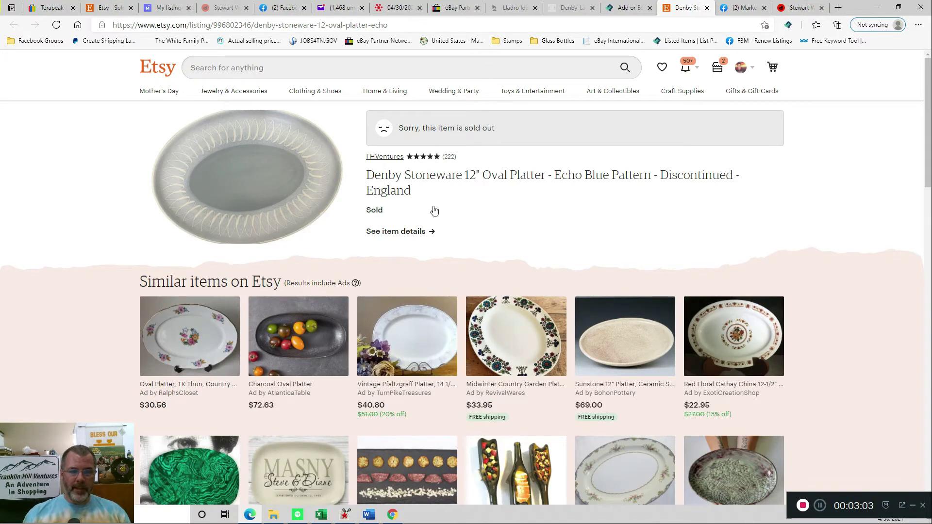
- Close the sold-out Etsy platter tab to reach the Facebook Marketplace listing
{"action": "left_click", "coordinate": [706, 8]}
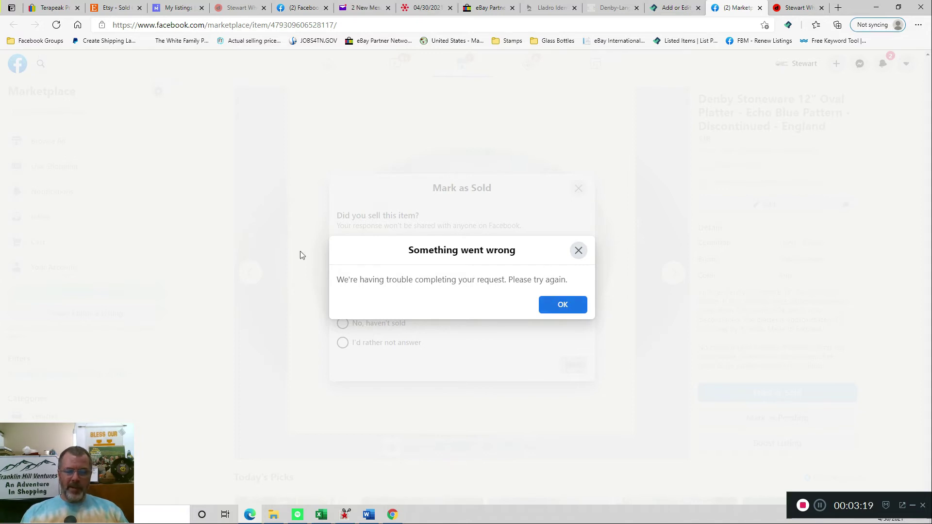
- Dismiss the error and try marking the Facebook listing as sold elsewhere
{"action": "left_click", "coordinate": [580, 309]}
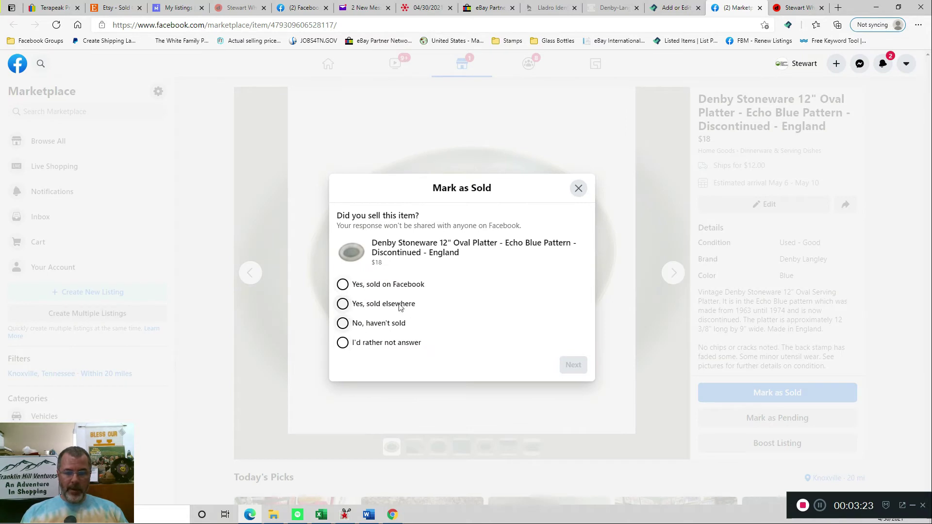
{"action": "left_click", "coordinate": [343, 304]}
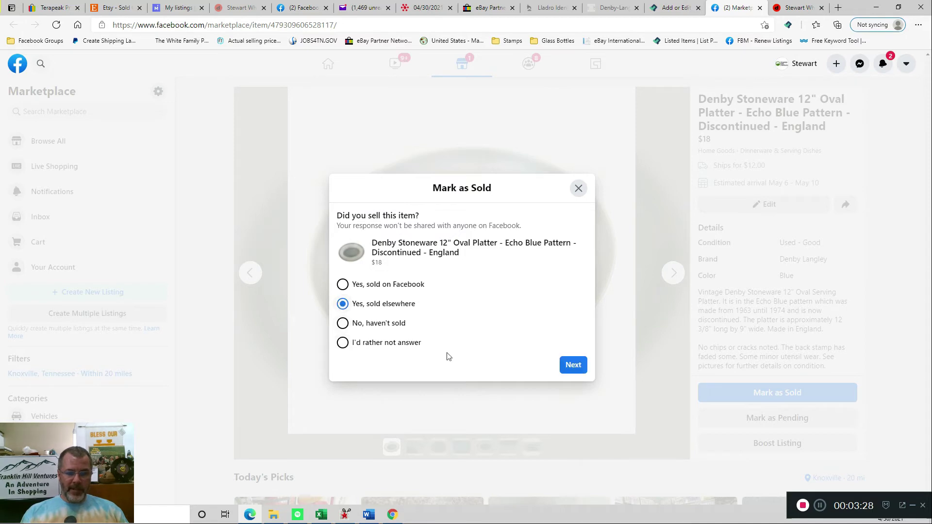
{"action": "left_click", "coordinate": [573, 365]}
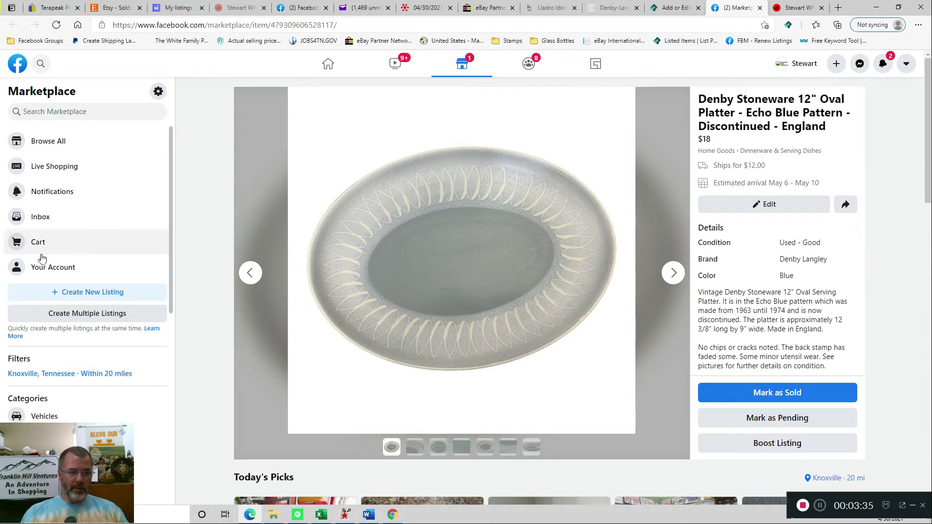
- Search your Marketplace listings for 'denby' and delete the 12" Oval Platter listing
{"action": "left_click", "coordinate": [31, 272]}
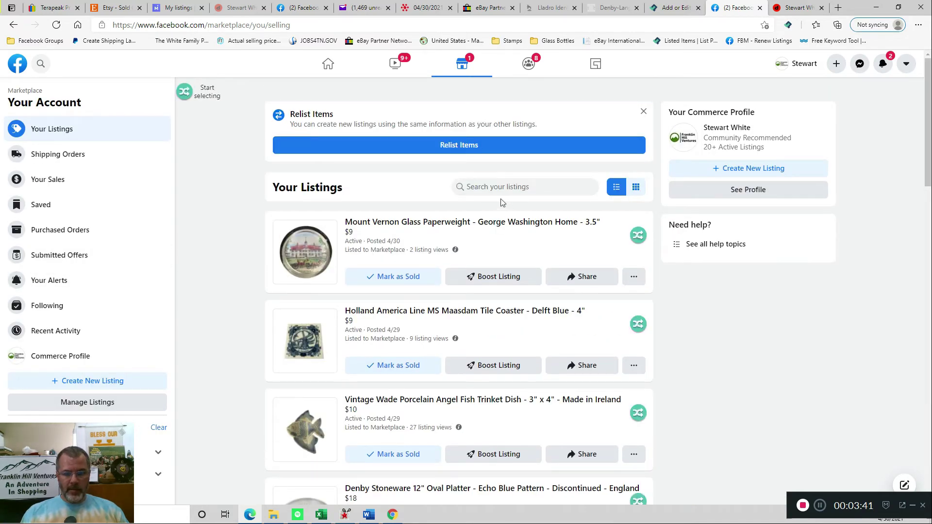
{"action": "left_click", "coordinate": [501, 191]}
{"action": "type", "text": "denby"}
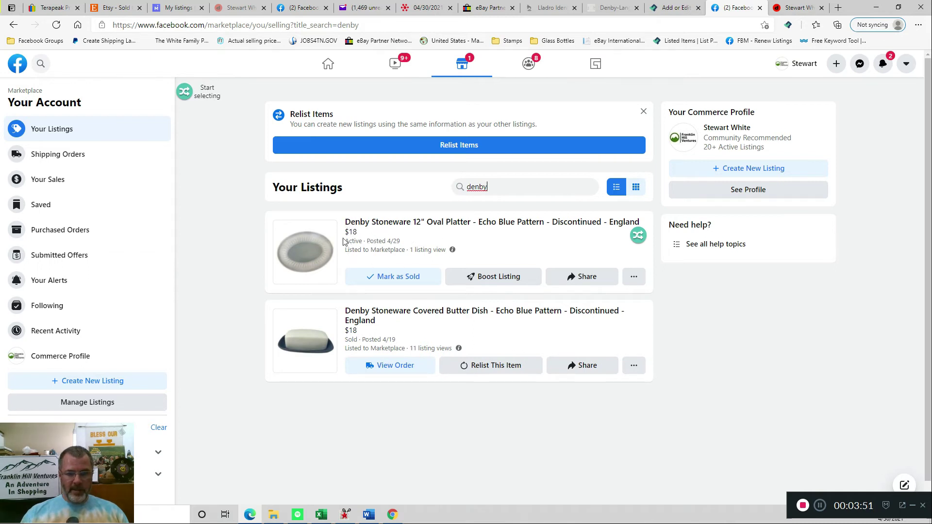
{"action": "left_click", "coordinate": [631, 279]}
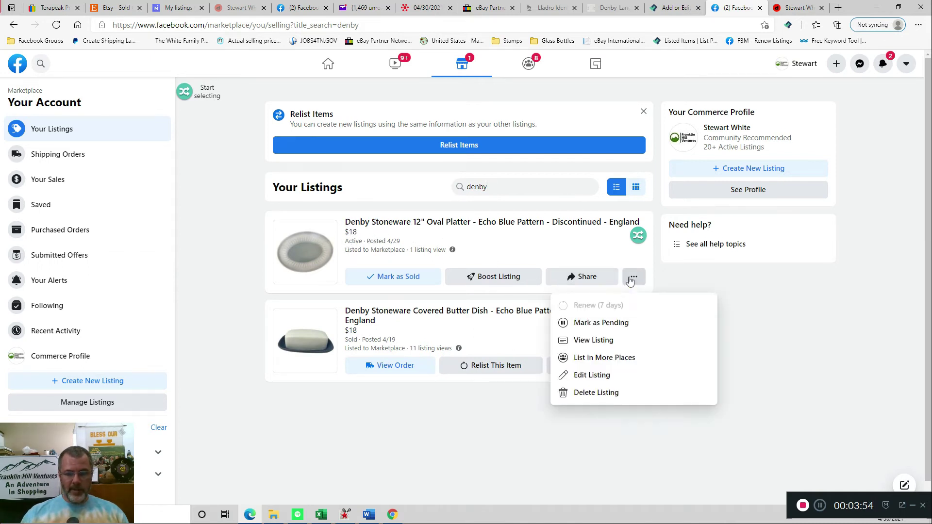
{"action": "left_click", "coordinate": [607, 394]}
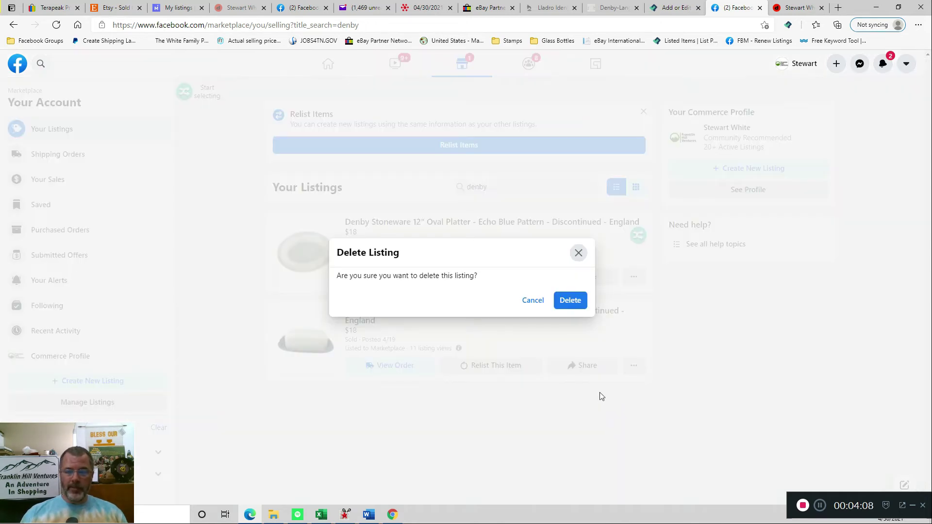
{"action": "left_click", "coordinate": [580, 303]}
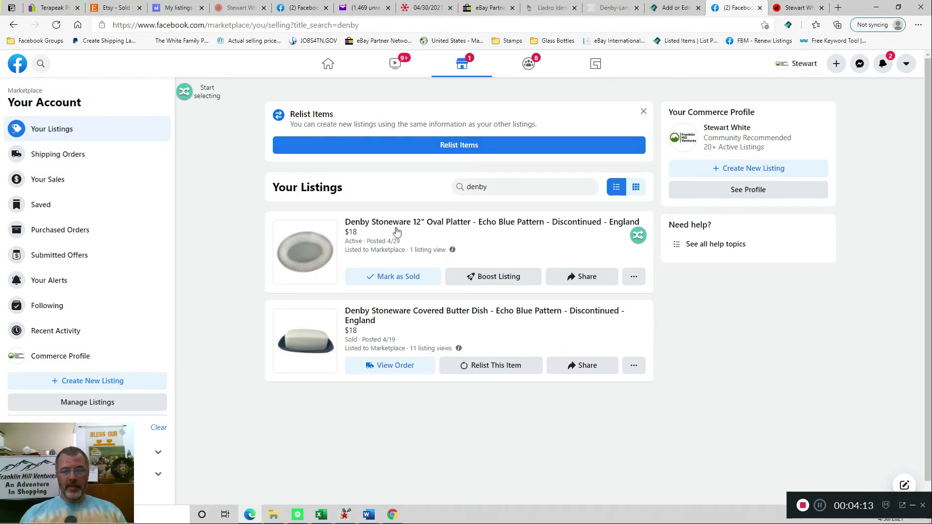
- Close Facebook, look over the Depop shop's Selling items, then close the Depop tab
{"action": "left_click", "coordinate": [760, 7]}
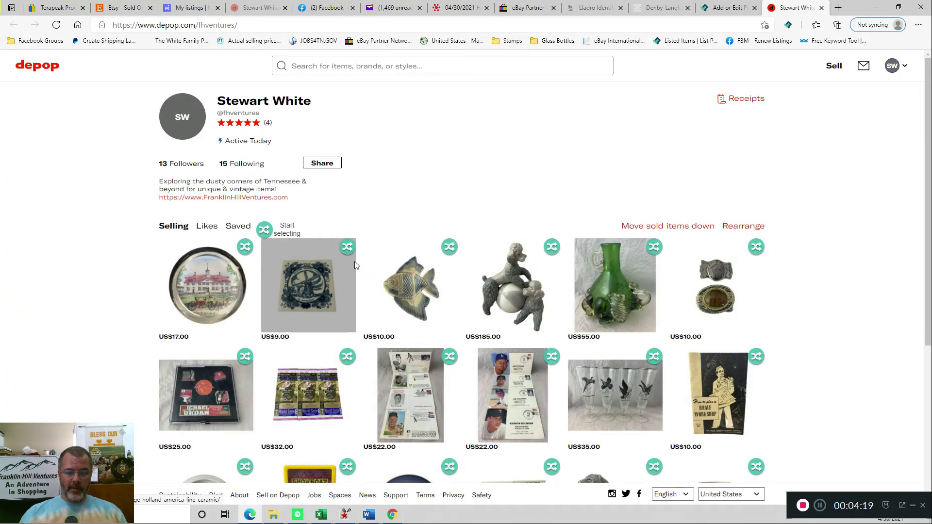
{"action": "scroll", "coordinate": [354, 263], "scroll_direction": "down", "scroll_amount": 3}
{"action": "scroll", "coordinate": [460, 219], "scroll_direction": "up", "scroll_amount": 1}
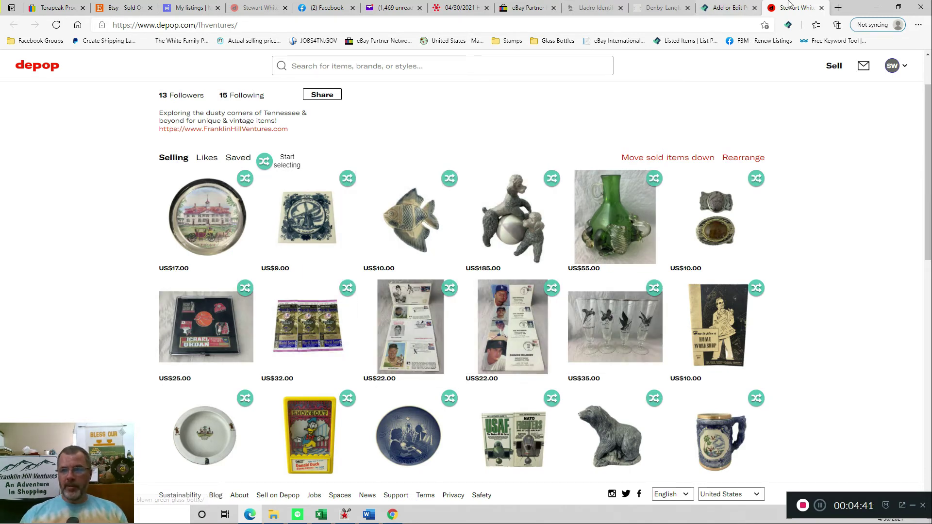
{"action": "left_click", "coordinate": [823, 7]}
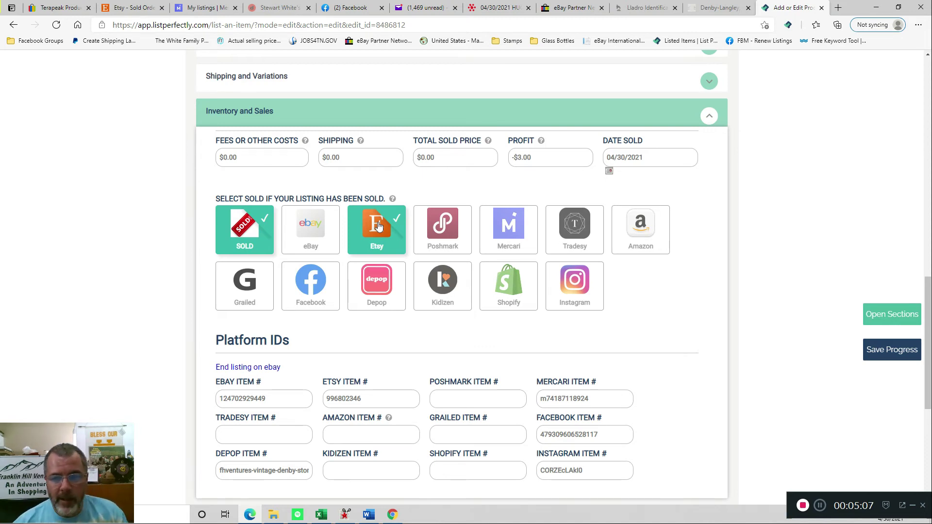
- Scroll through the platter's sales record: SOLD on Etsy 04/30/2021, $0.00 fees, -$3.00 profit
{"action": "scroll", "coordinate": [275, 257], "scroll_direction": "down", "scroll_amount": 4}
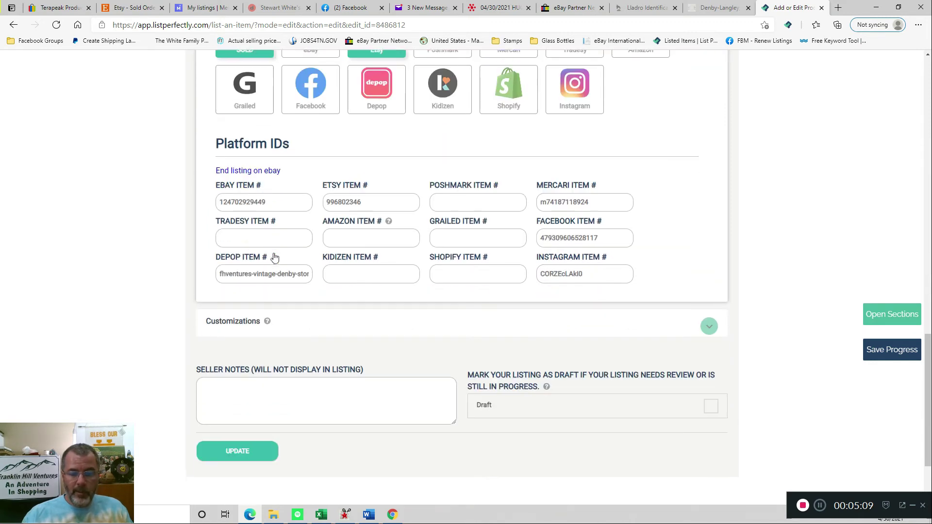
{"action": "scroll", "coordinate": [275, 296], "scroll_direction": "up", "scroll_amount": 3}
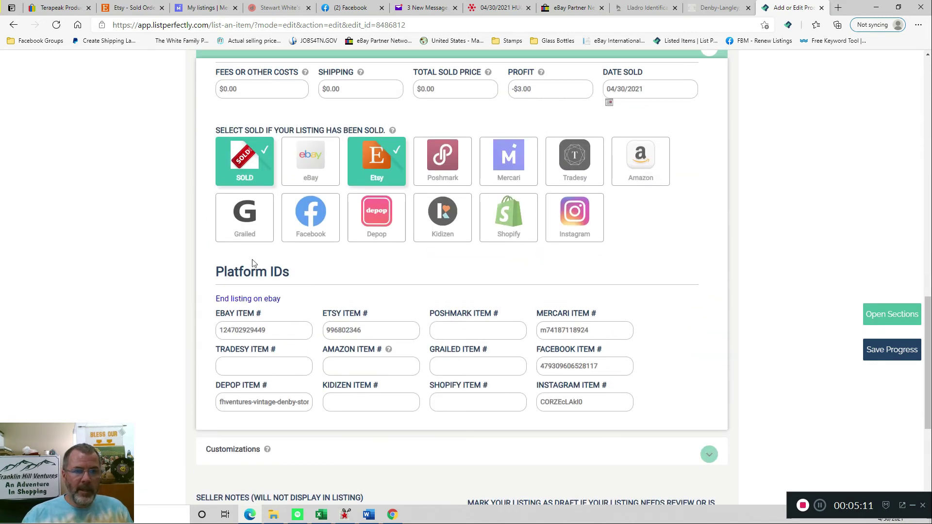
{"action": "scroll", "coordinate": [253, 263], "scroll_direction": "up", "scroll_amount": 1}
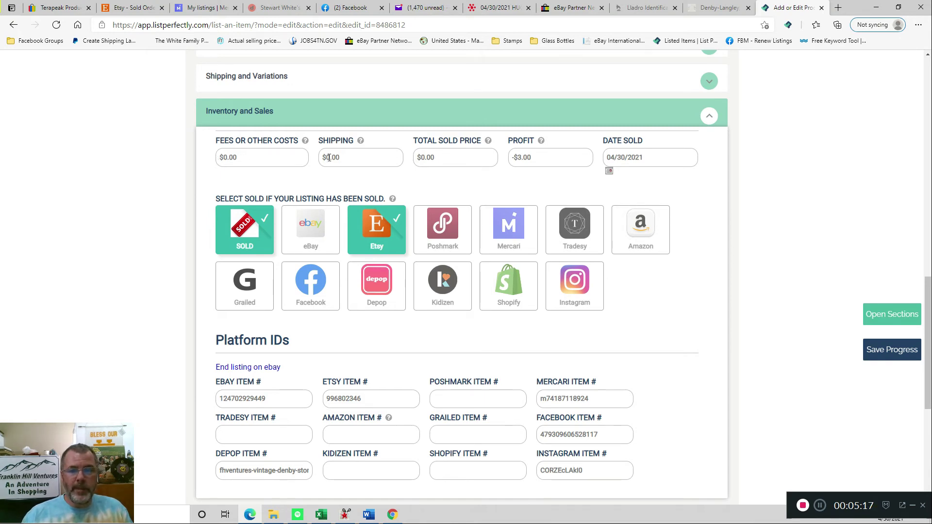
{"action": "scroll", "coordinate": [187, 158], "scroll_direction": "down", "scroll_amount": 5}
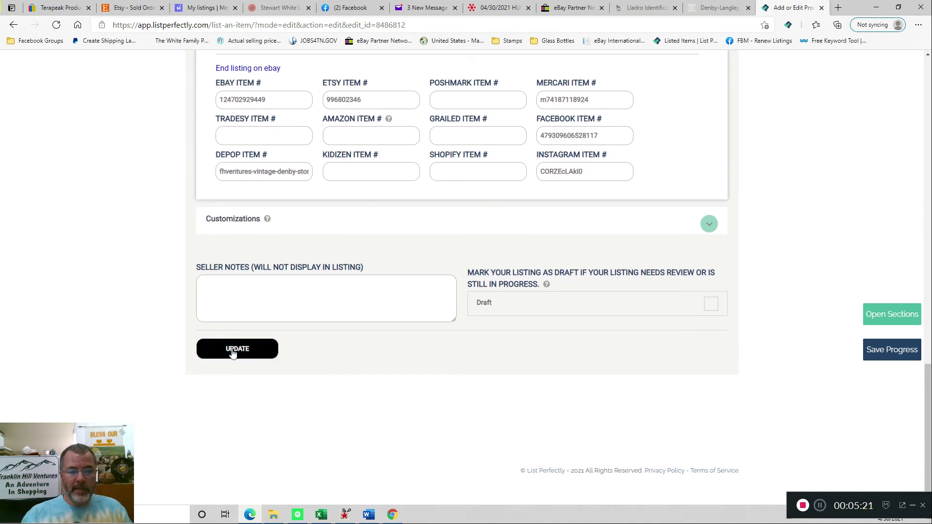
- Save the item's sold details and switch the marketplace filter from Not SOLD to SOLD
{"action": "left_click", "coordinate": [233, 354]}
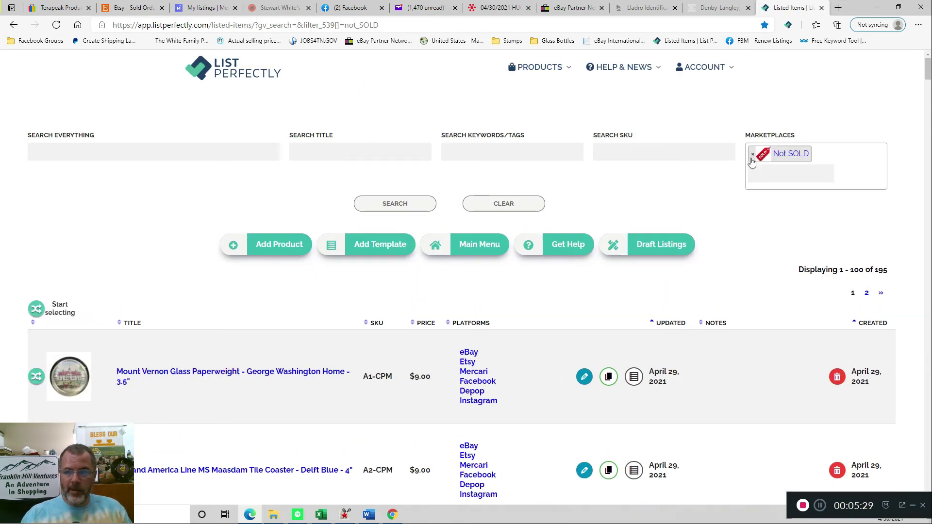
{"action": "left_click", "coordinate": [752, 154]}
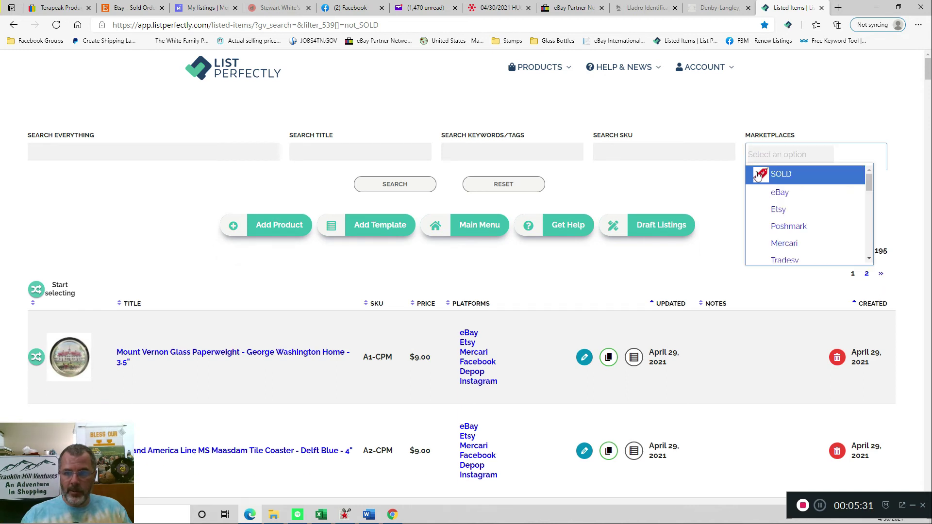
{"action": "left_click", "coordinate": [759, 174]}
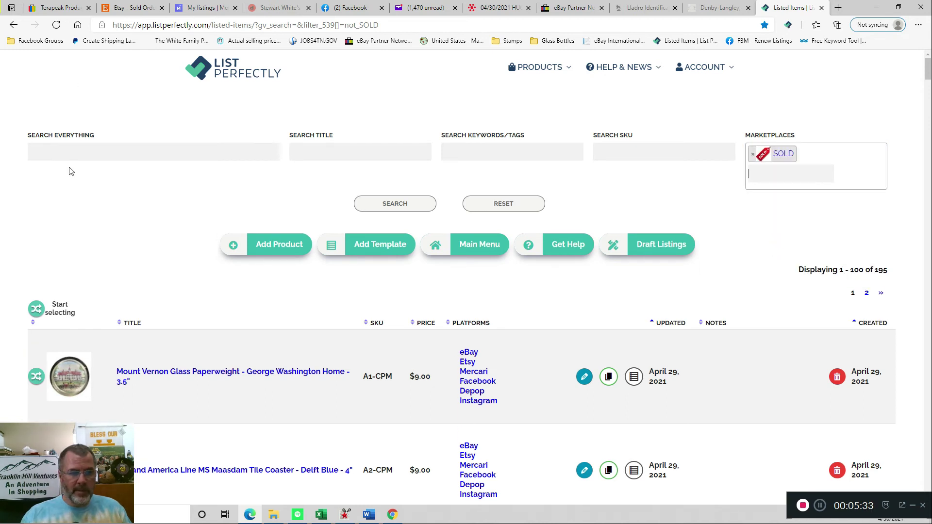
- Search sold listings for 'denby' and review the six Denby pieces, including the 12" Oval Platter
{"action": "left_click", "coordinate": [72, 152]}
{"action": "type", "text": "denby"}
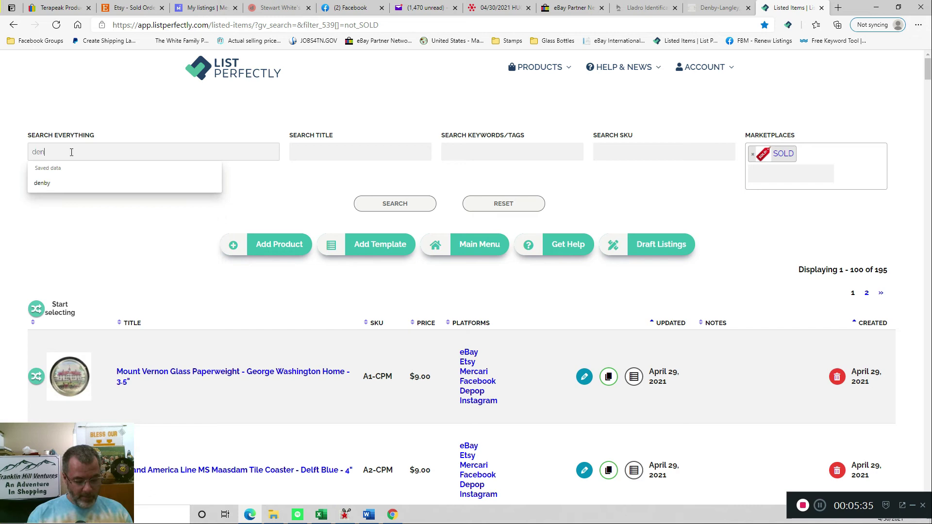
{"action": "left_click", "coordinate": [394, 204]}
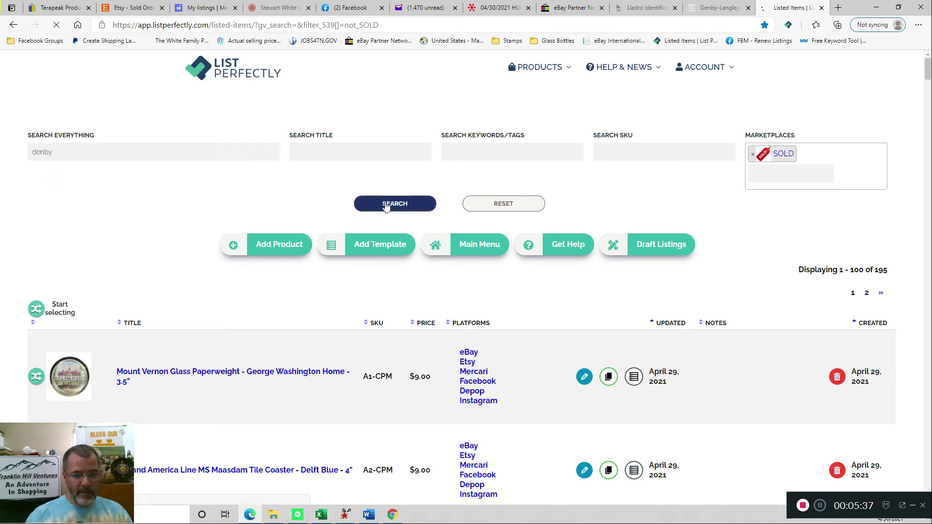
{"action": "scroll", "coordinate": [147, 302], "scroll_direction": "down", "scroll_amount": 4}
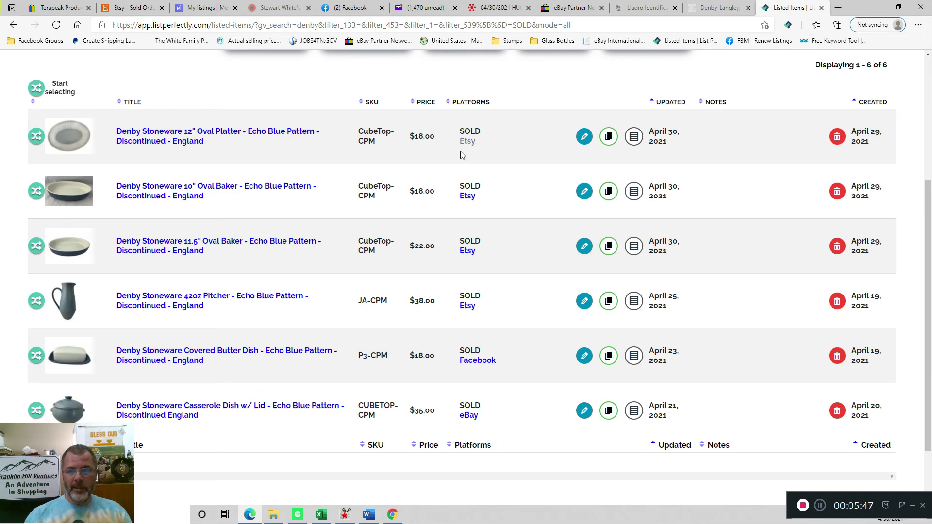
{"action": "scroll", "coordinate": [382, 247], "scroll_direction": "up", "scroll_amount": 4}
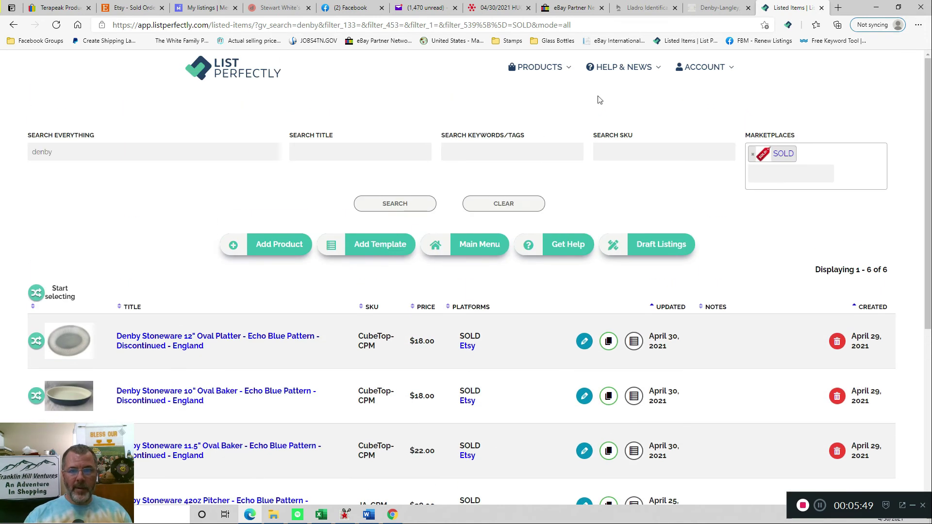
- Open the Sales Analytics report listing 590 items with COGS, fees and profit
{"action": "mouse_move", "coordinate": [561, 73]}
{"action": "left_click", "coordinate": [545, 172]}
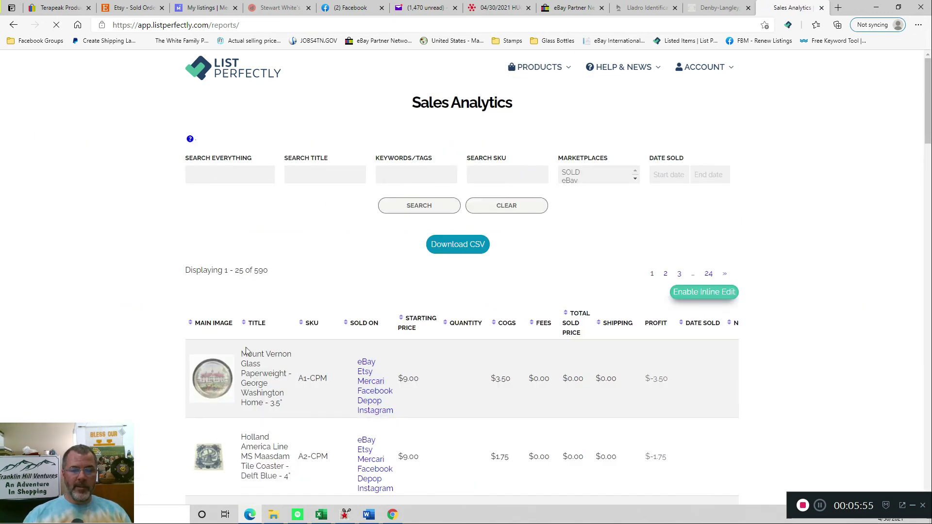
{"action": "scroll", "coordinate": [173, 371], "scroll_direction": "down", "scroll_amount": 1}
{"action": "scroll", "coordinate": [172, 371], "scroll_direction": "down", "scroll_amount": 5}
{"action": "scroll", "coordinate": [217, 348], "scroll_direction": "up", "scroll_amount": 5}
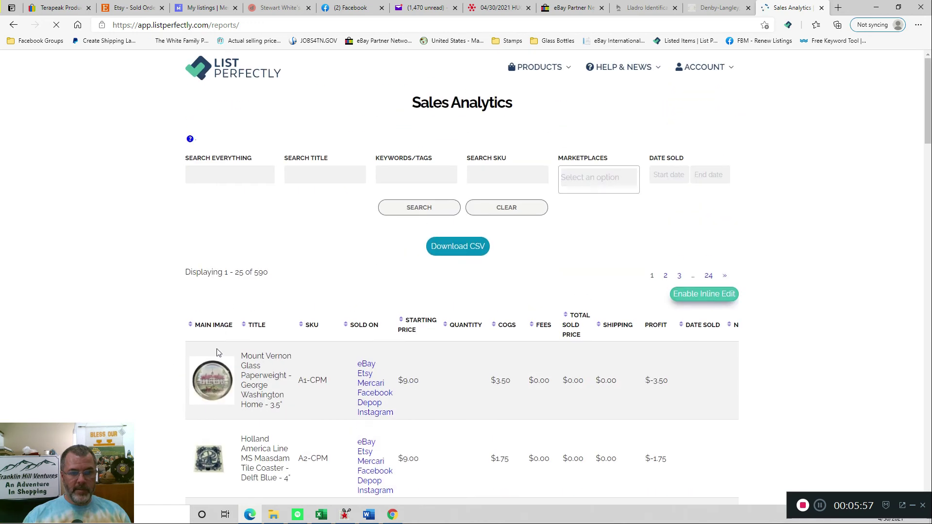
- Filter Sales Analytics to SOLD, showing 395 items with the Denby platter's 04/30/2021 Etsy sale
{"action": "left_click", "coordinate": [577, 173]}
{"action": "left_click", "coordinate": [599, 204]}
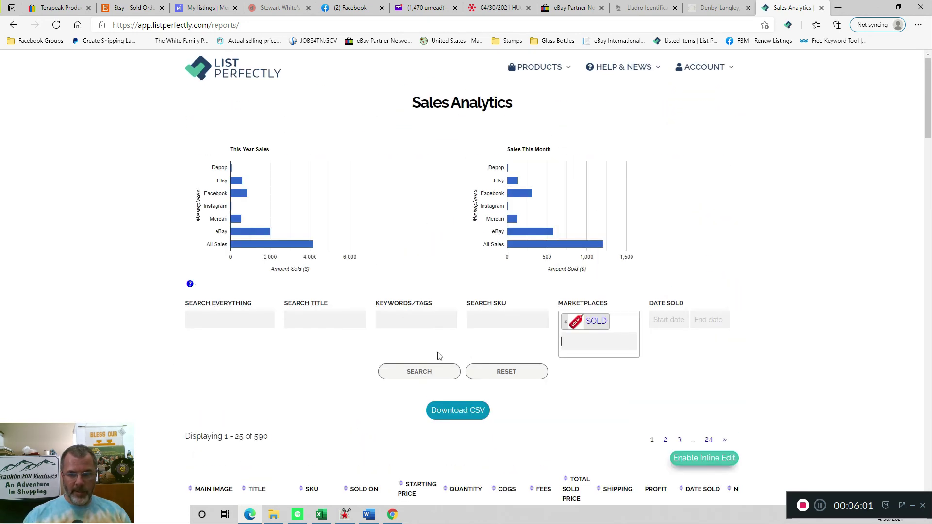
{"action": "left_click", "coordinate": [417, 372]}
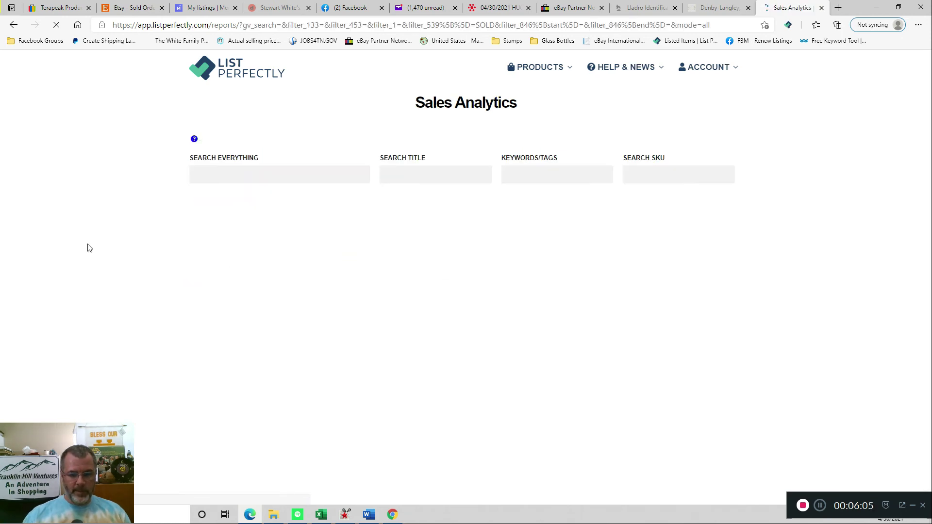
{"action": "scroll", "coordinate": [91, 245], "scroll_direction": "down", "scroll_amount": 3}
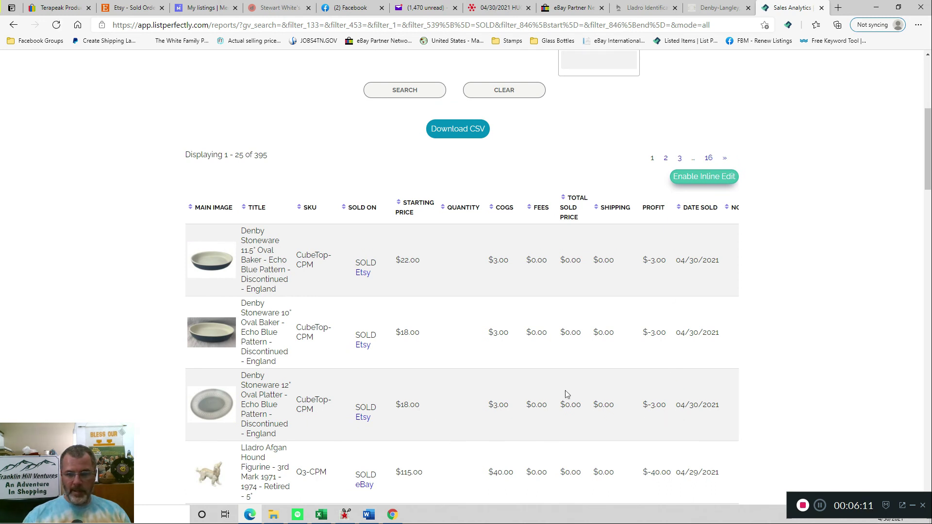
{"action": "scroll", "coordinate": [567, 394], "scroll_direction": "down", "scroll_amount": 1}
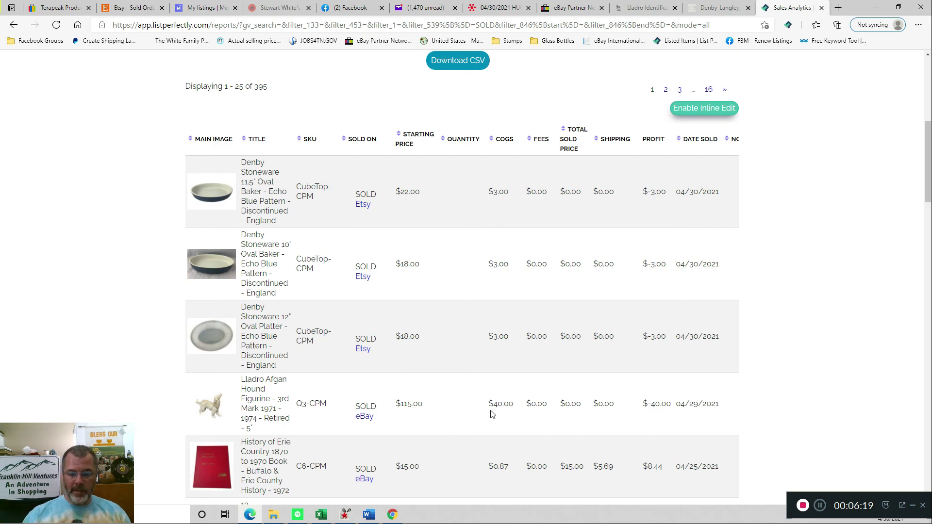
{"action": "scroll", "coordinate": [491, 414], "scroll_direction": "down", "scroll_amount": 3}
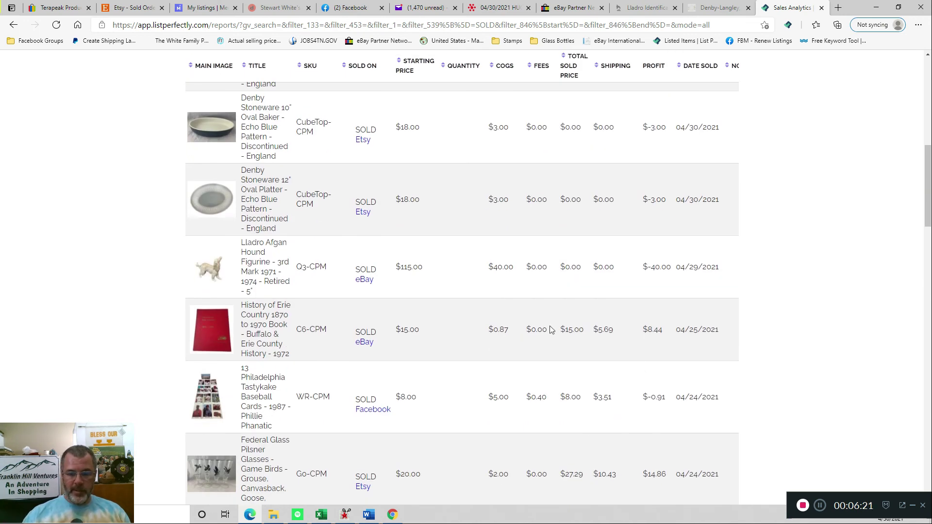
{"action": "scroll", "coordinate": [663, 335], "scroll_direction": "up", "scroll_amount": 5}
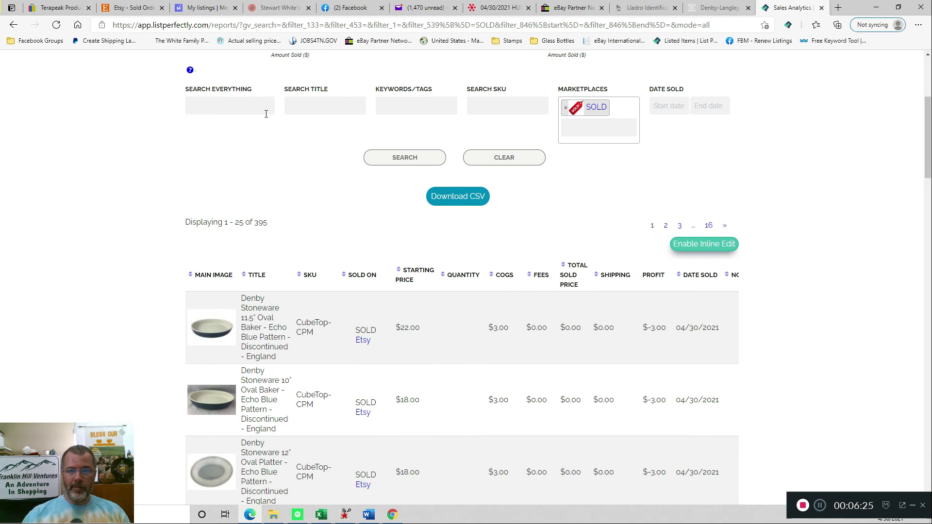
- Return to the My Products listings, showing 1–100 of 195 Not SOLD items
{"action": "scroll", "coordinate": [255, 187], "scroll_direction": "up", "scroll_amount": 4}
{"action": "mouse_move", "coordinate": [530, 66]}
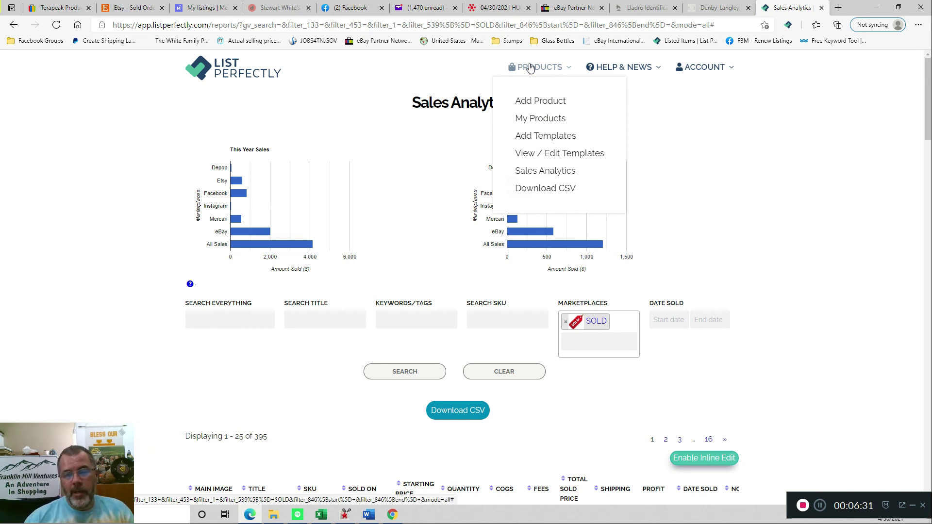
{"action": "left_click", "coordinate": [538, 119]}
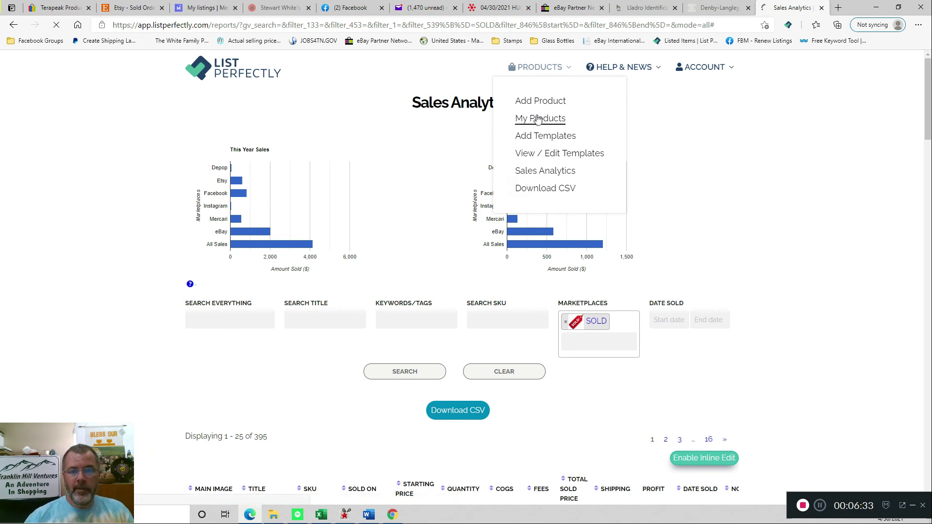